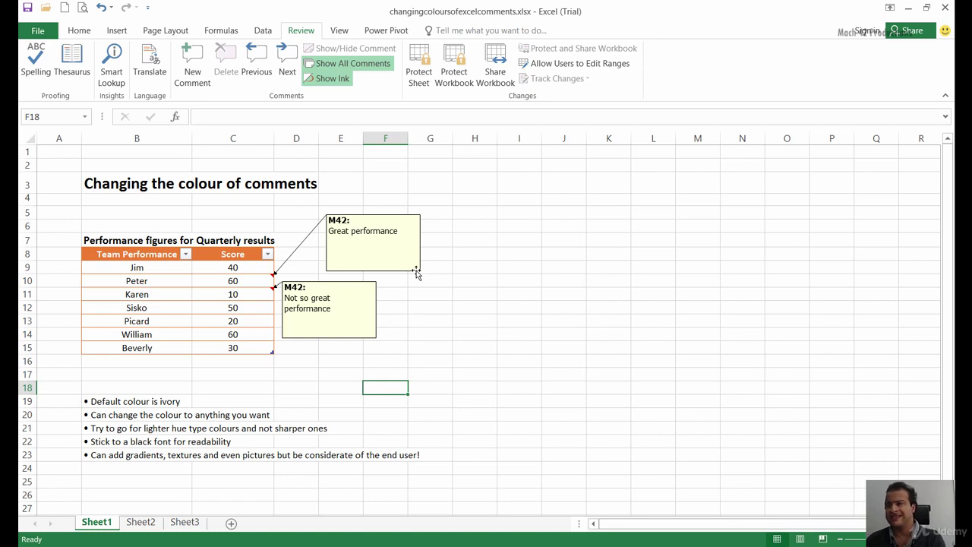
- Change the fill colour of the "Great performance" comment to Light Green
left_click(417, 271)
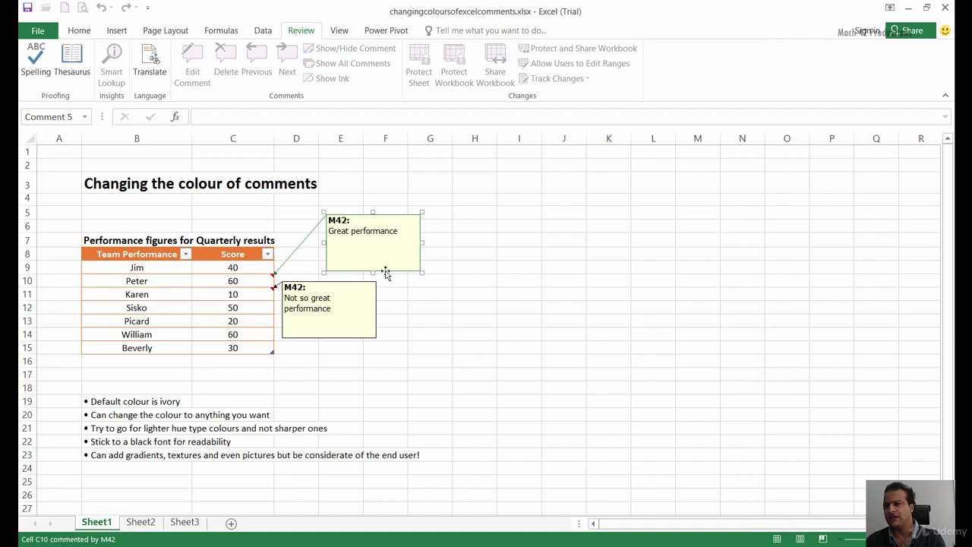
right_click(385, 271)
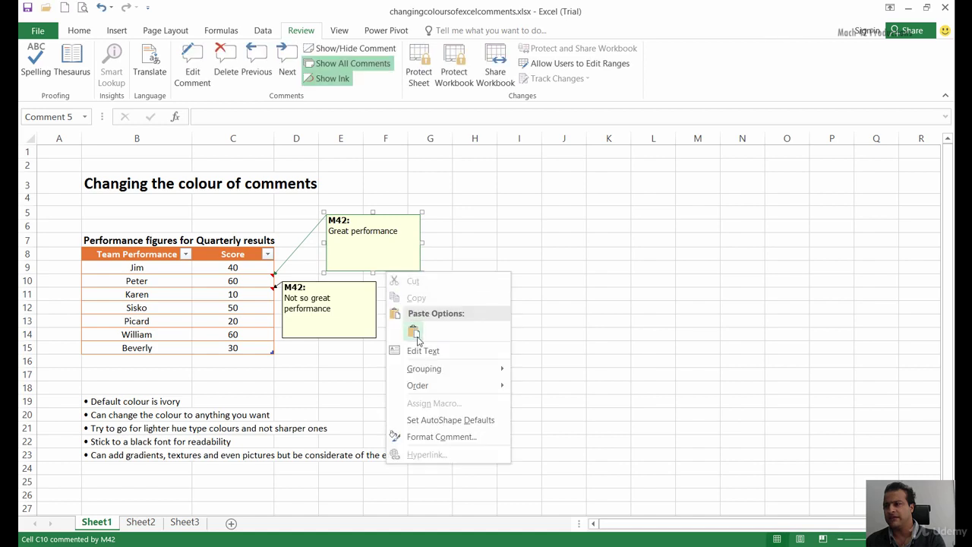
left_click(448, 436)
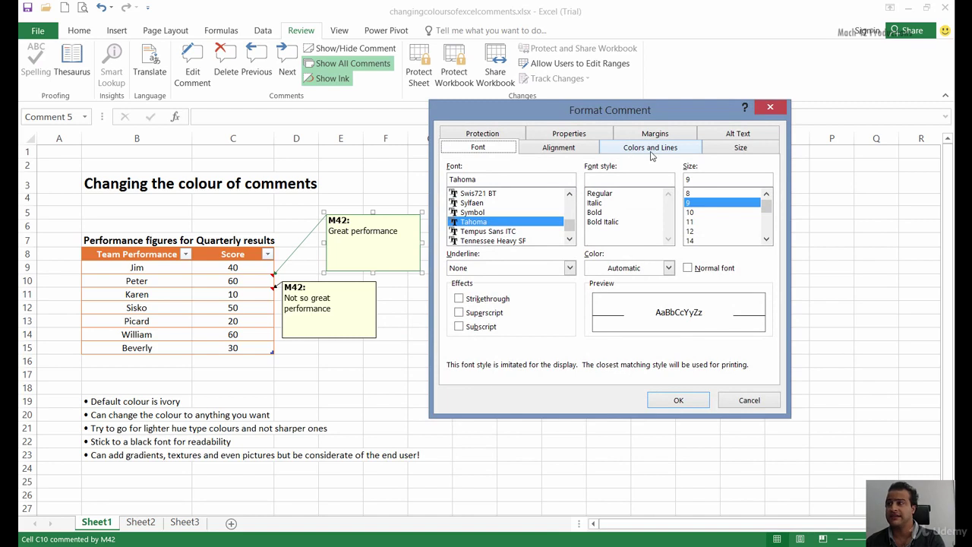
left_click(650, 150)
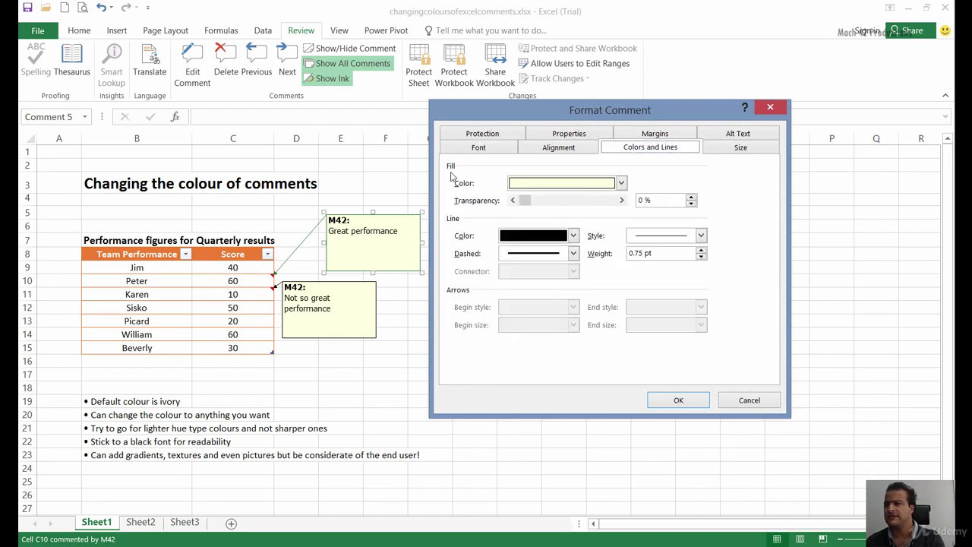
left_click(575, 183)
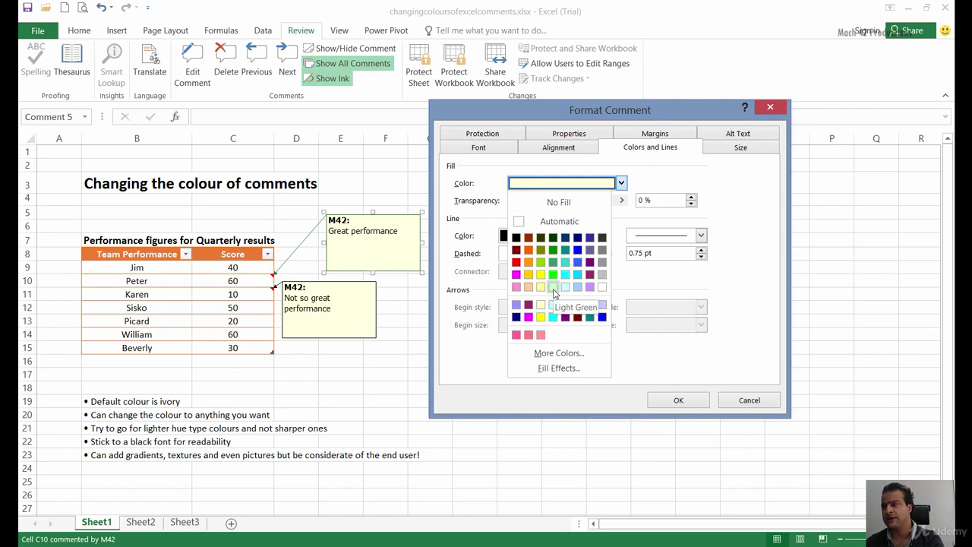
left_click(553, 289)
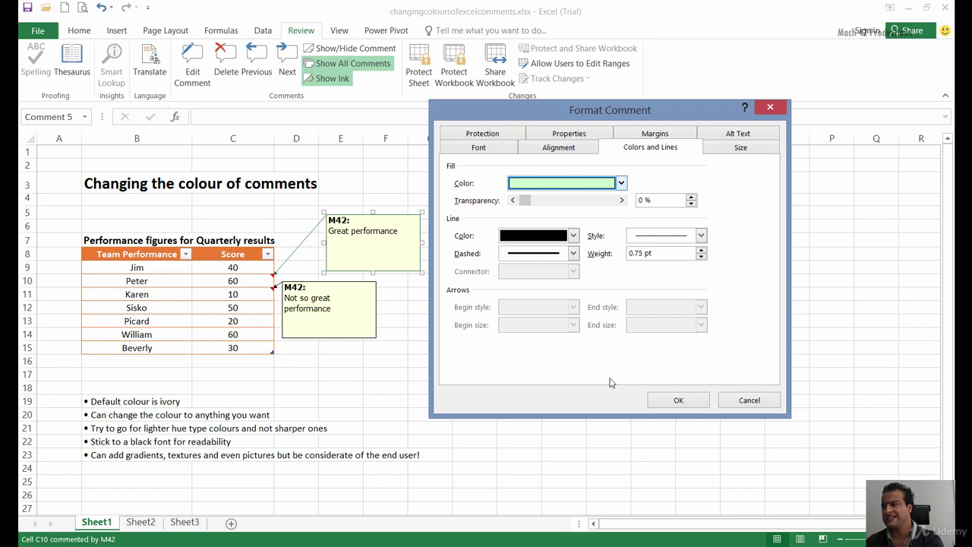
left_click(675, 400)
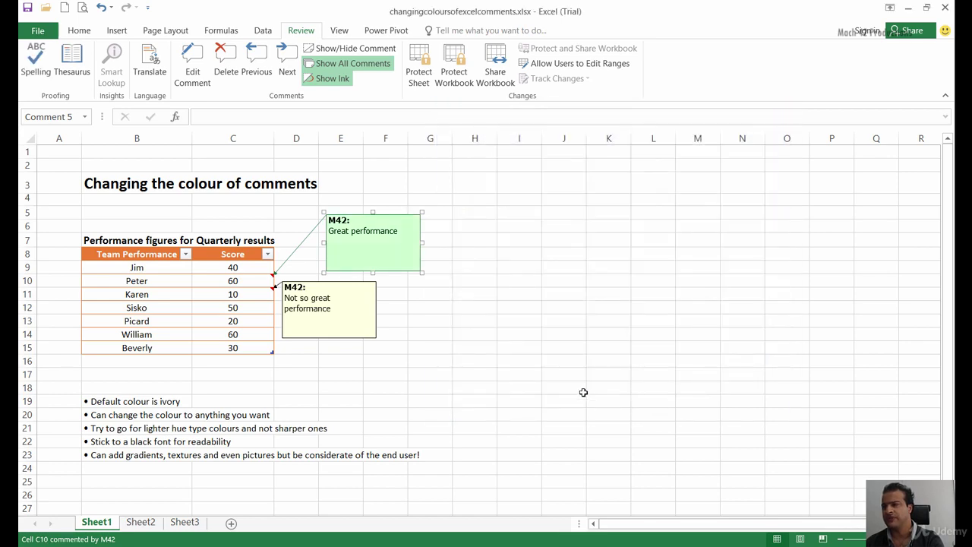
left_click(504, 360)
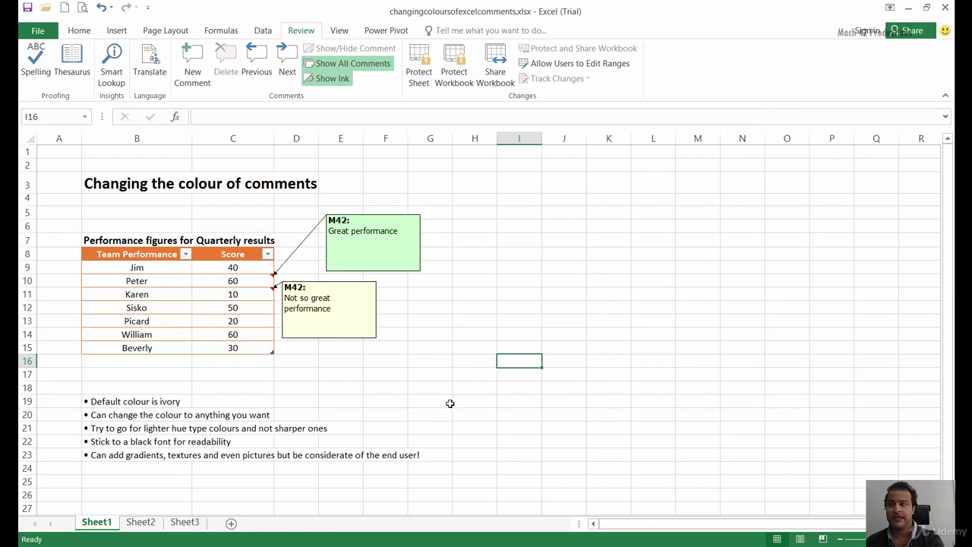
- Try a bright green fill on the "Great performance" comment
left_click(414, 272)
right_click(415, 272)
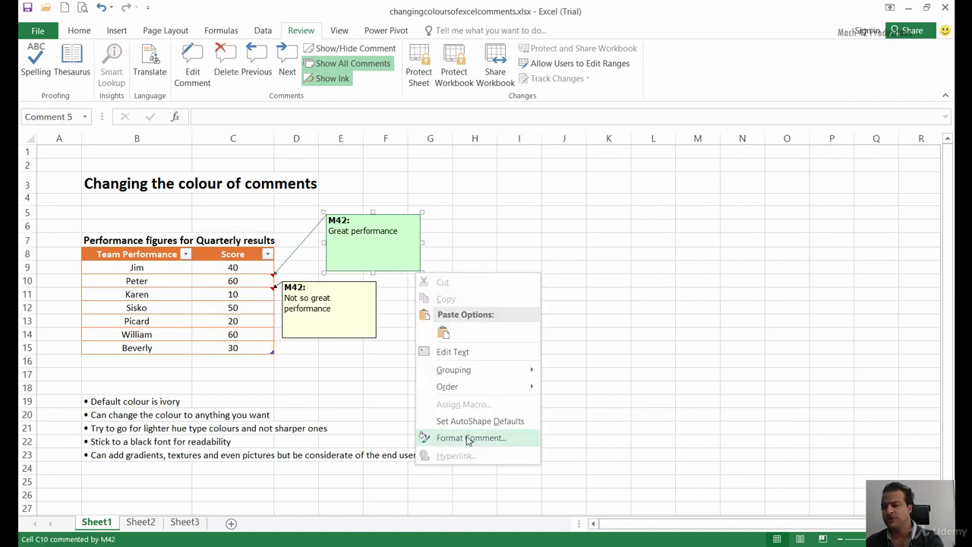
left_click(468, 438)
left_click(542, 185)
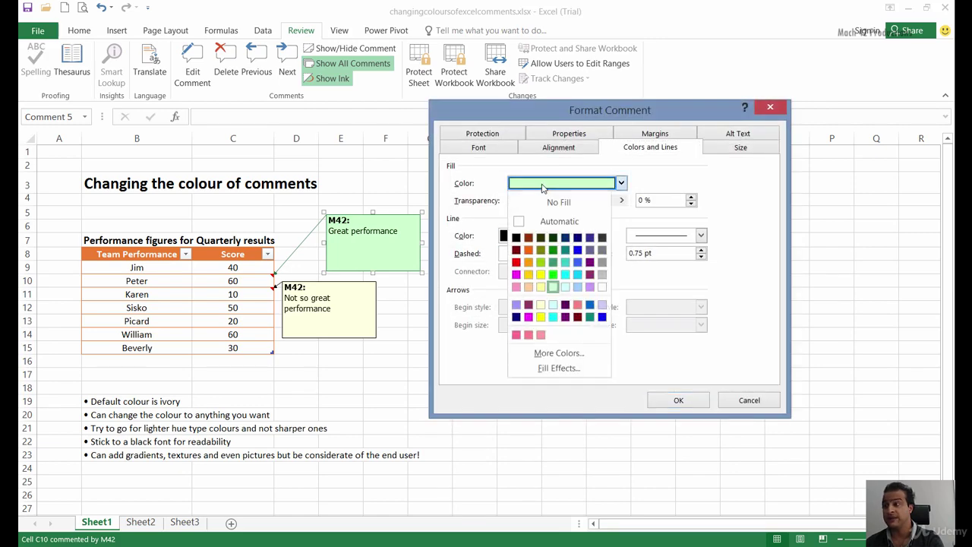
left_click(554, 275)
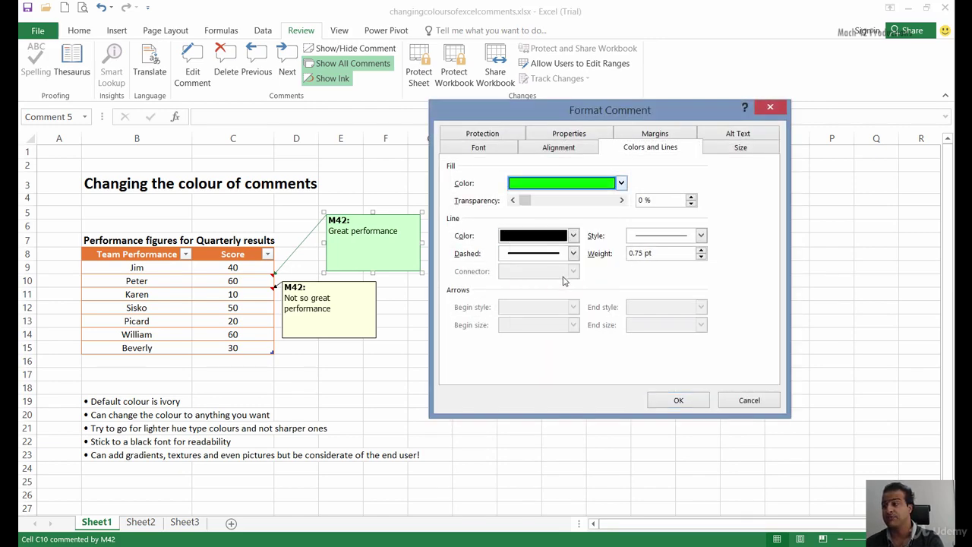
left_click(653, 401)
left_click(476, 388)
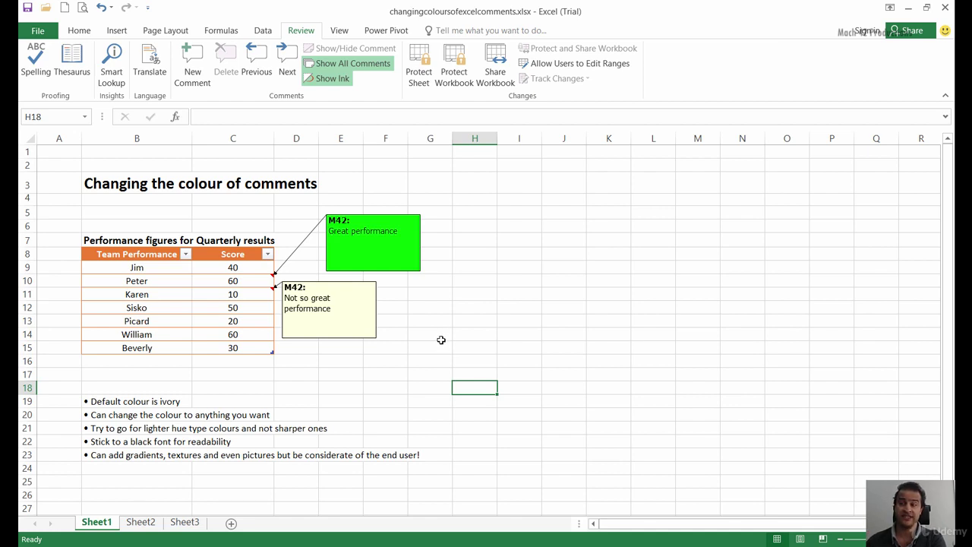
- Set the "Great performance" comment's fill back to Light Green
left_click(406, 272)
right_click(406, 273)
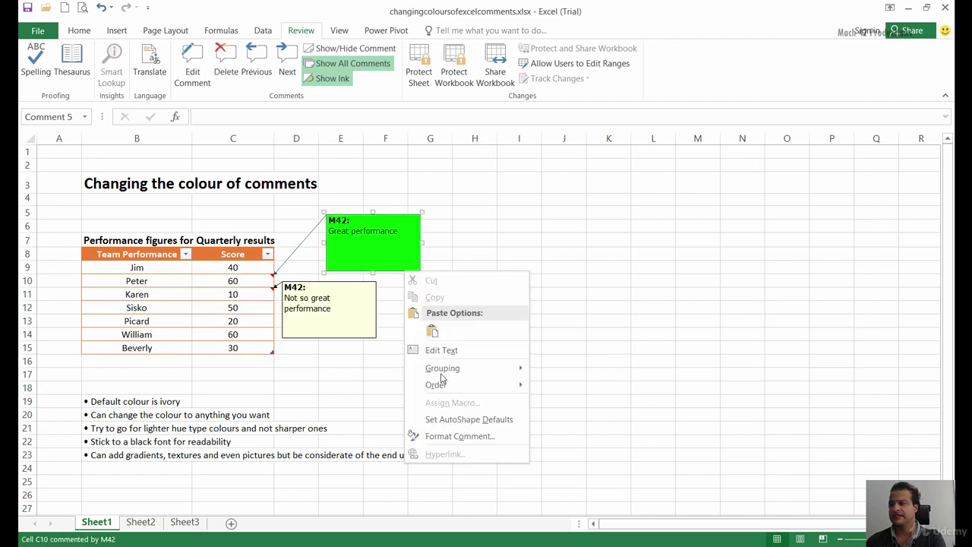
left_click(455, 436)
left_click(566, 183)
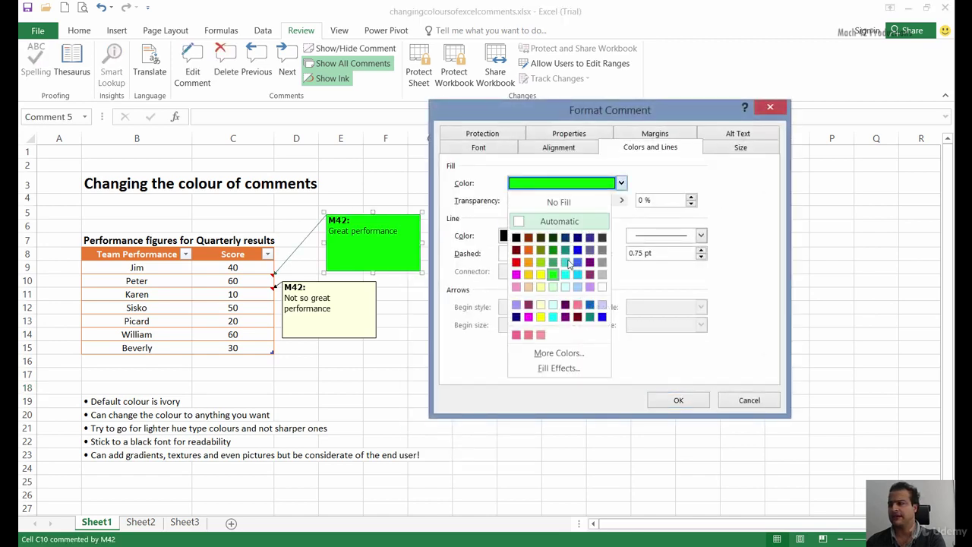
left_click(553, 286)
left_click(678, 401)
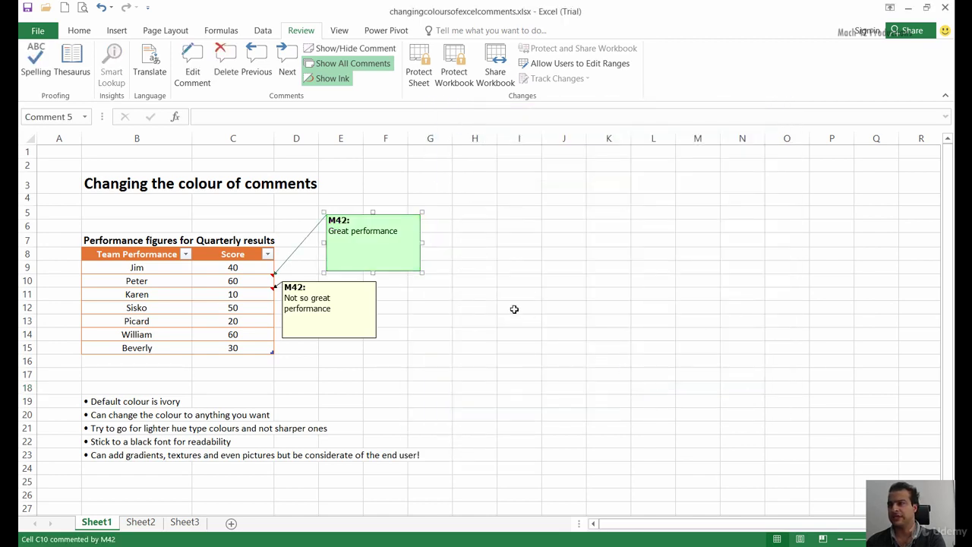
left_click(514, 309)
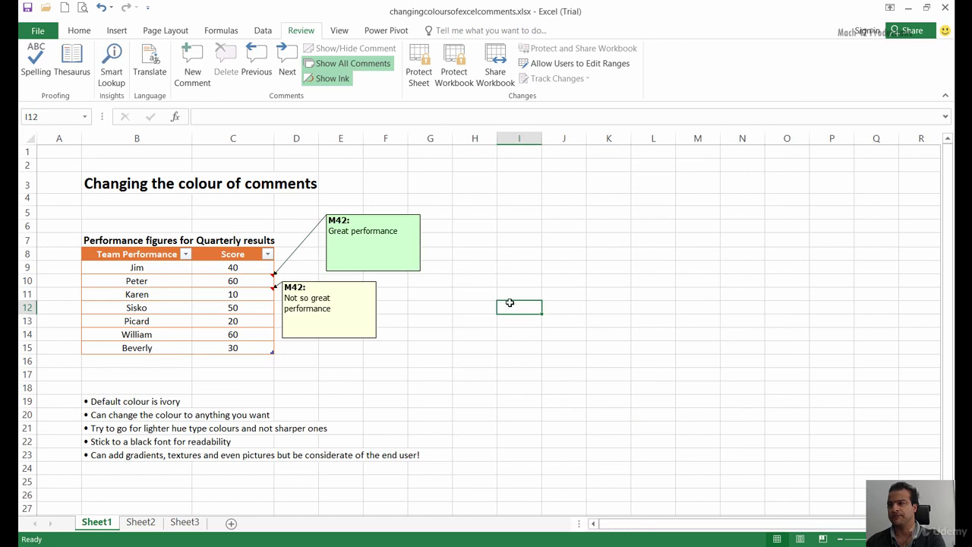
- Open the fill effects for the "Great performance" comment and review the picture, pattern and texture options
left_click(407, 273)
right_click(408, 273)
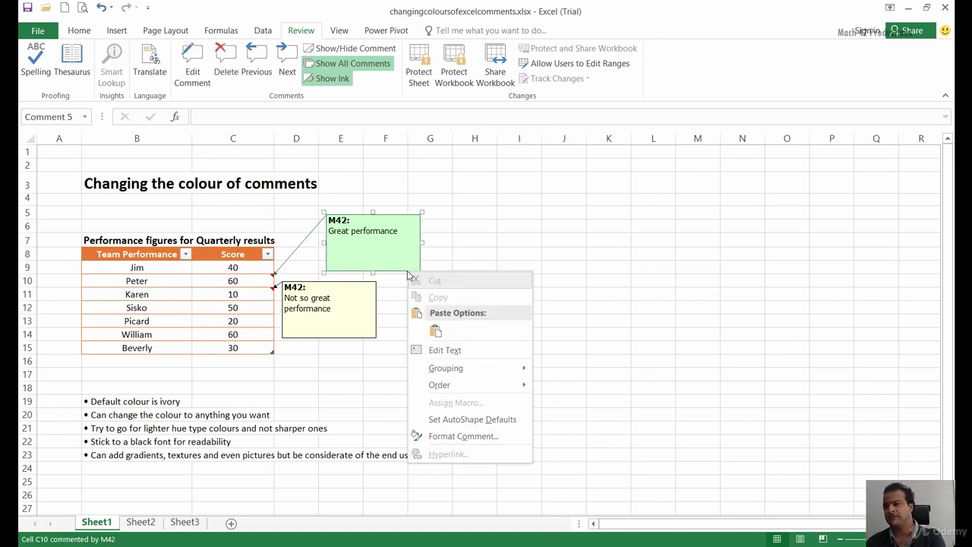
left_click(462, 436)
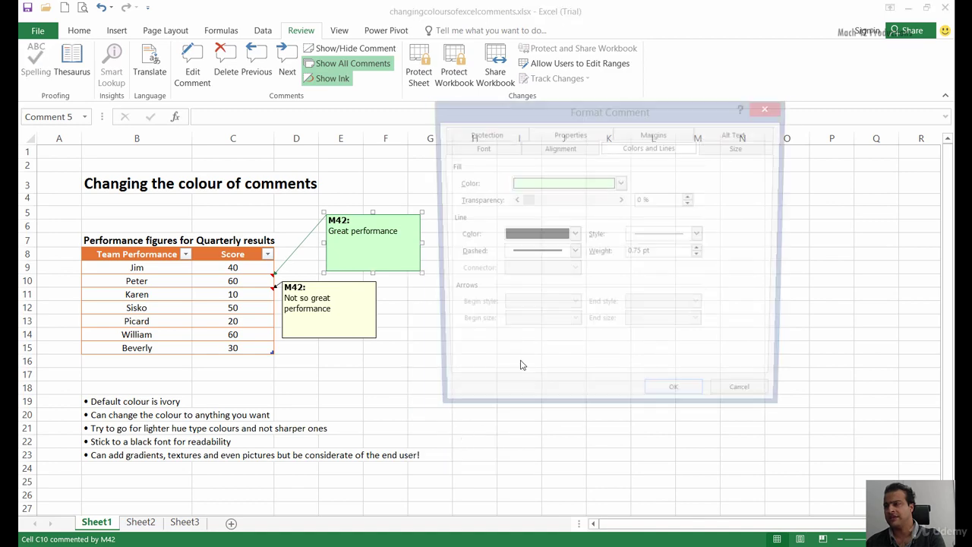
left_click(551, 185)
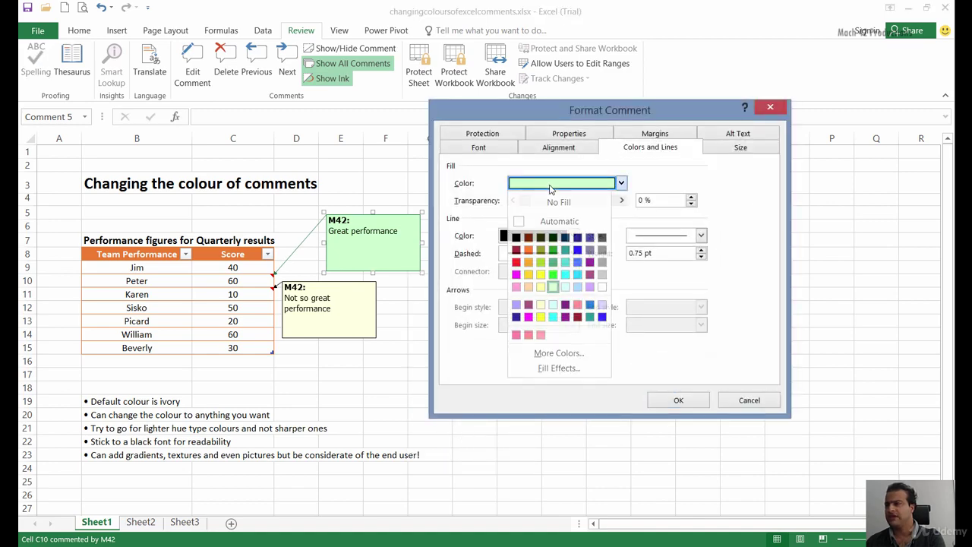
left_click(552, 369)
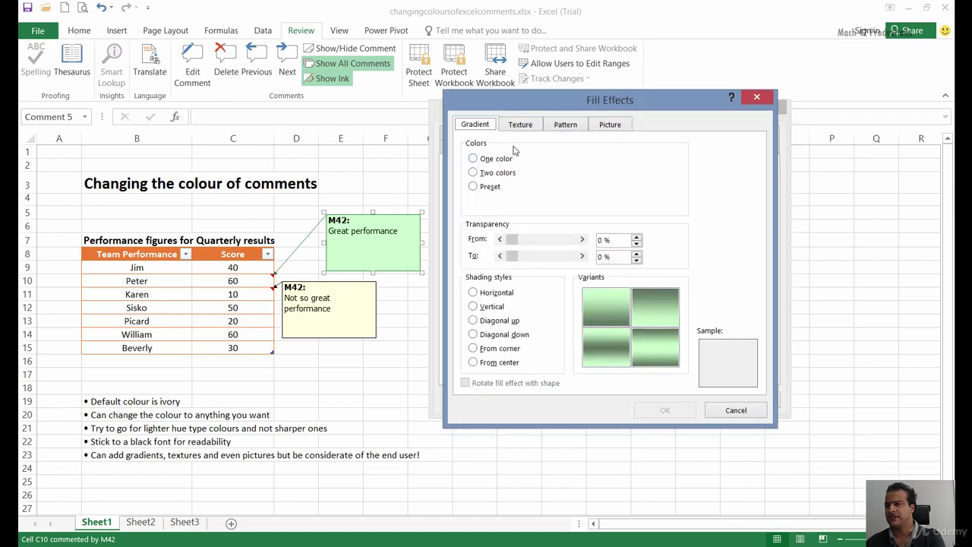
left_click(609, 126)
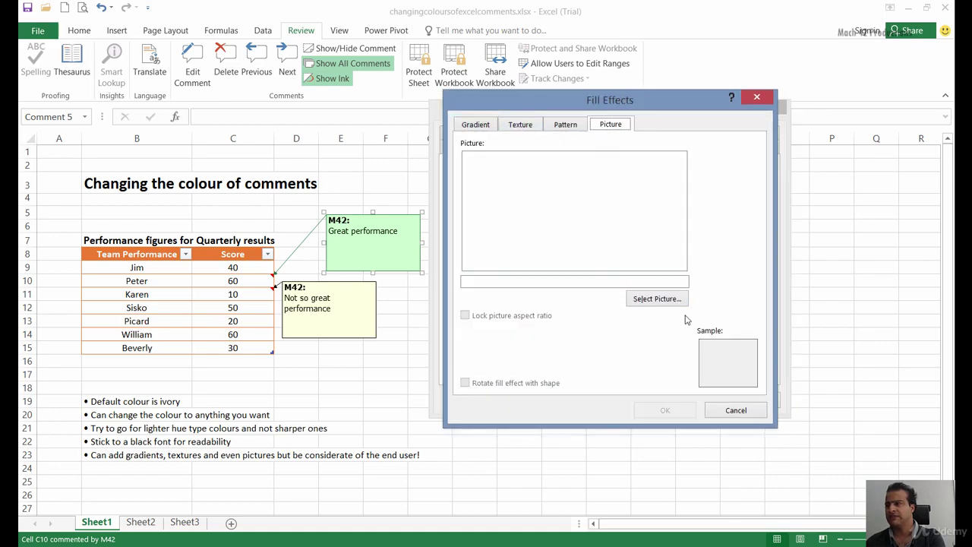
left_click(565, 130)
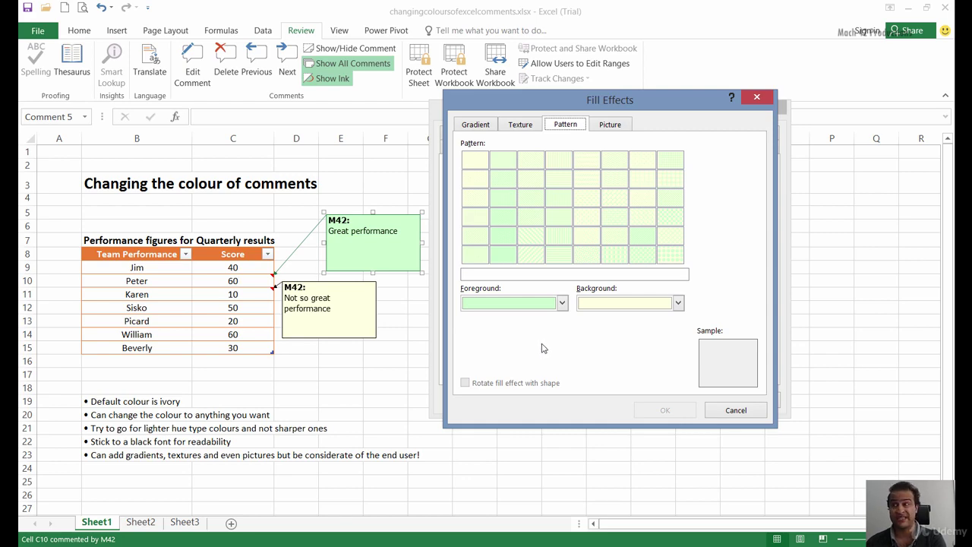
left_click(520, 129)
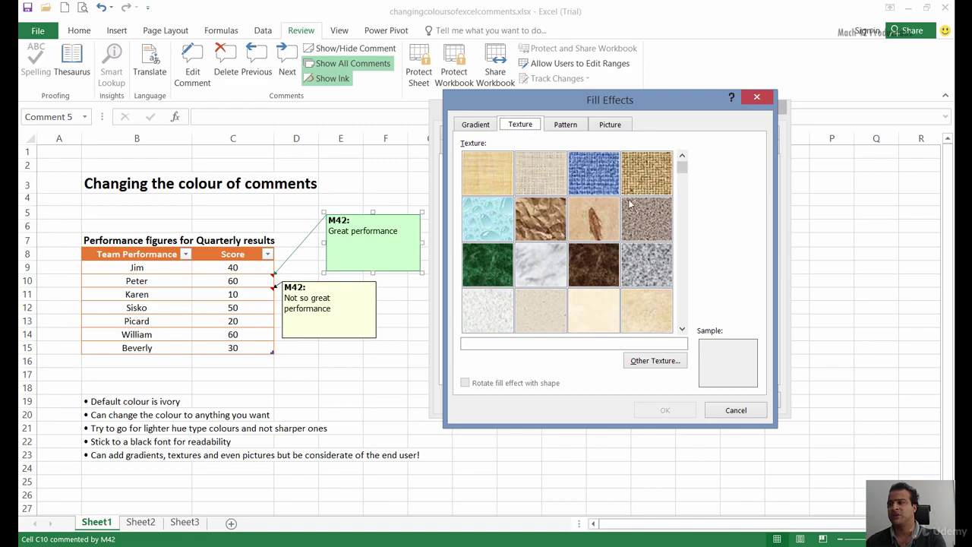
scroll(675, 327, "down", 1)
left_click_drag(682, 318, 684, 169)
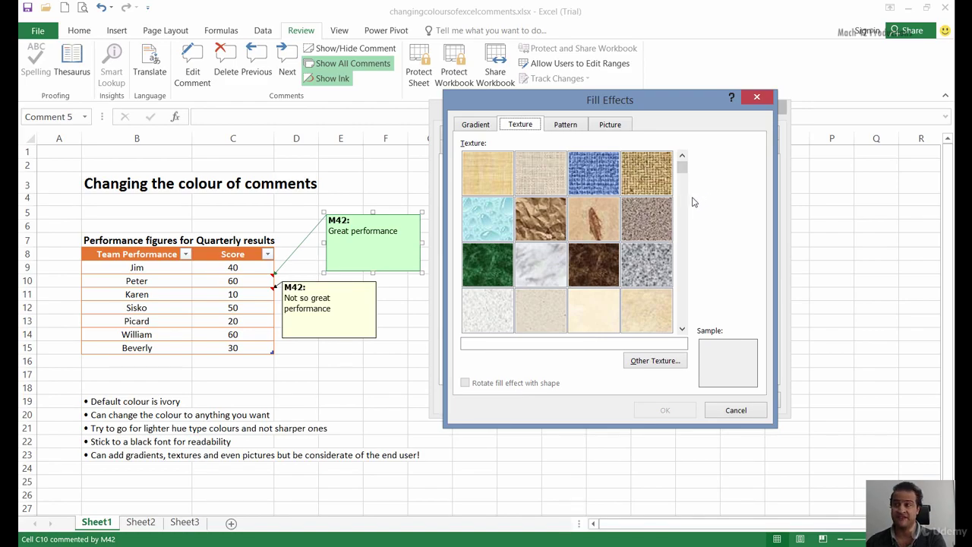
- Choose a two-colour gradient for the comment's fill, with ivory as Color 2
left_click(488, 125)
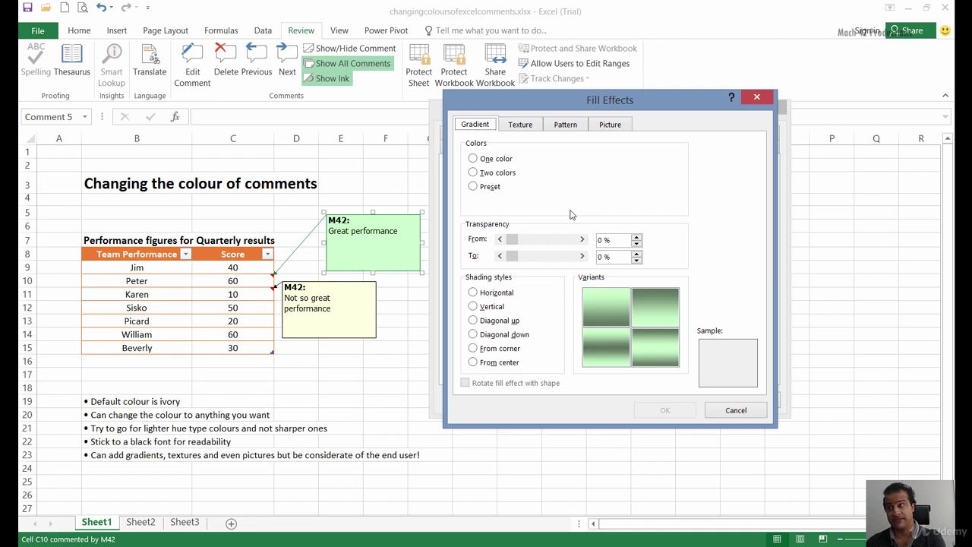
left_click(514, 176)
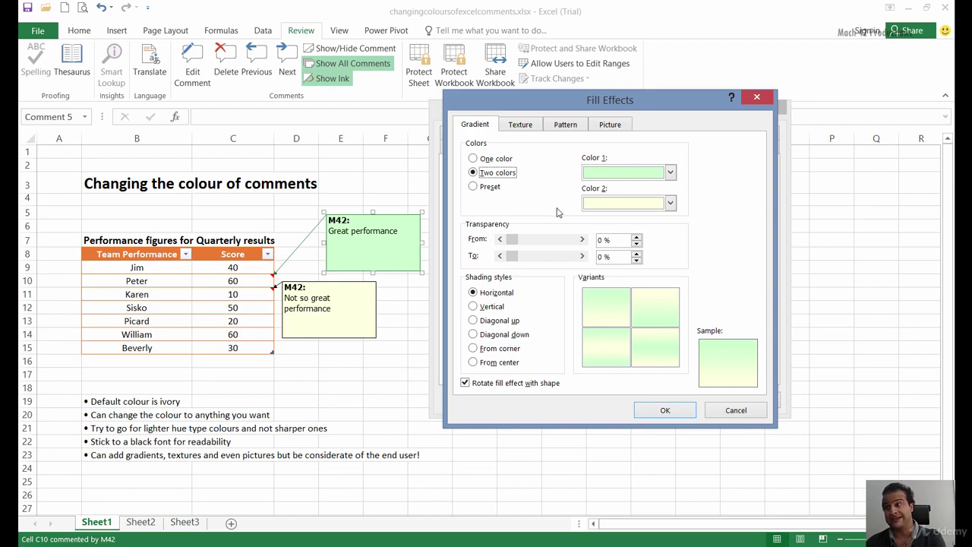
left_click(591, 207)
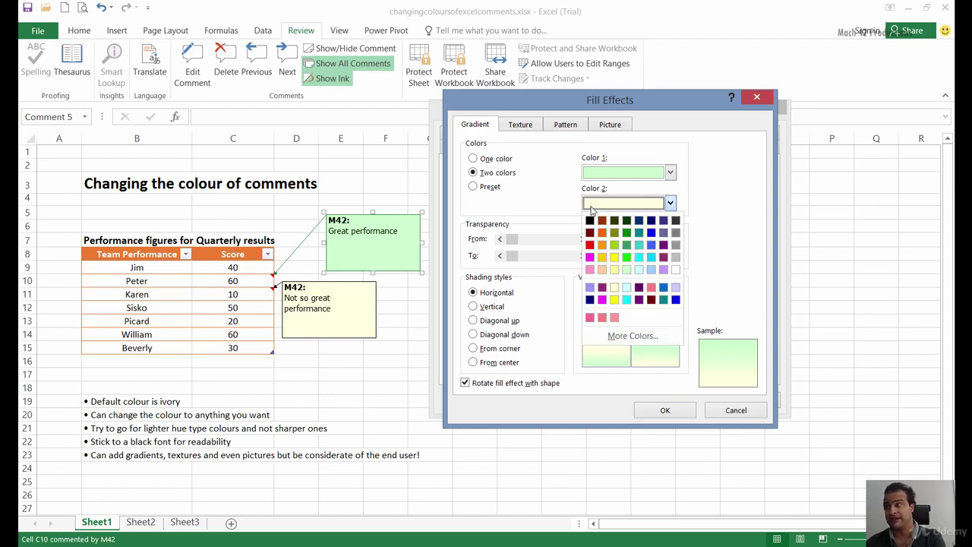
left_click(614, 289)
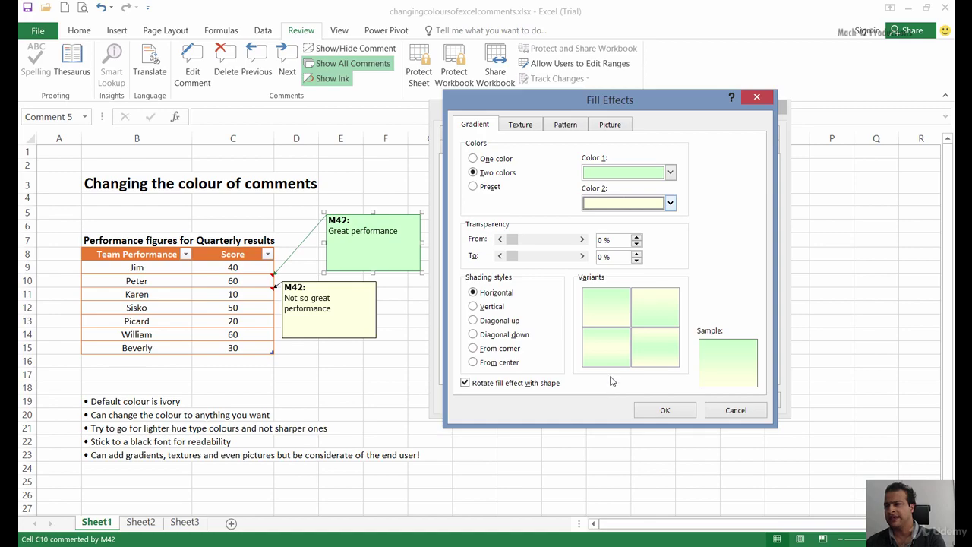
- Try the gradient with ivory as Color 1 and light green as Color 2
left_click(640, 174)
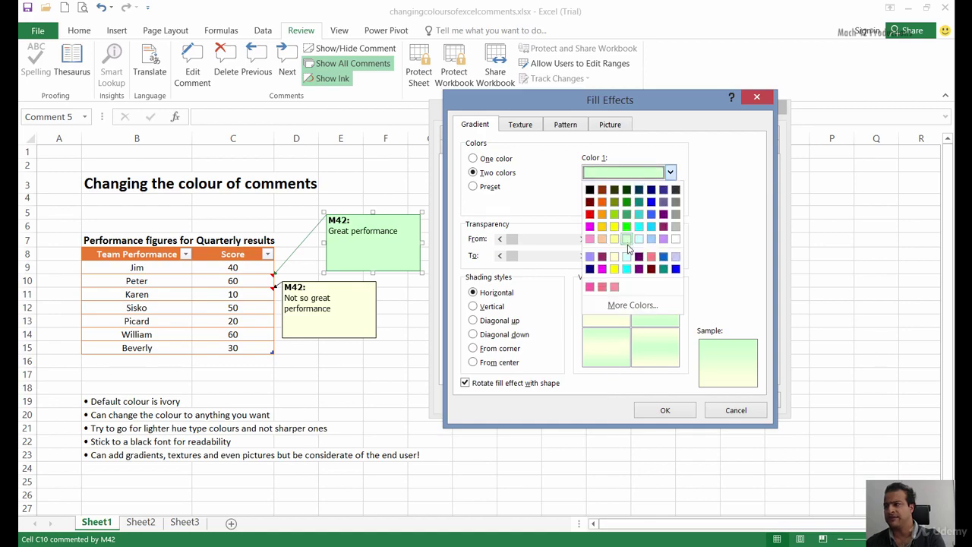
left_click(614, 255)
left_click(624, 204)
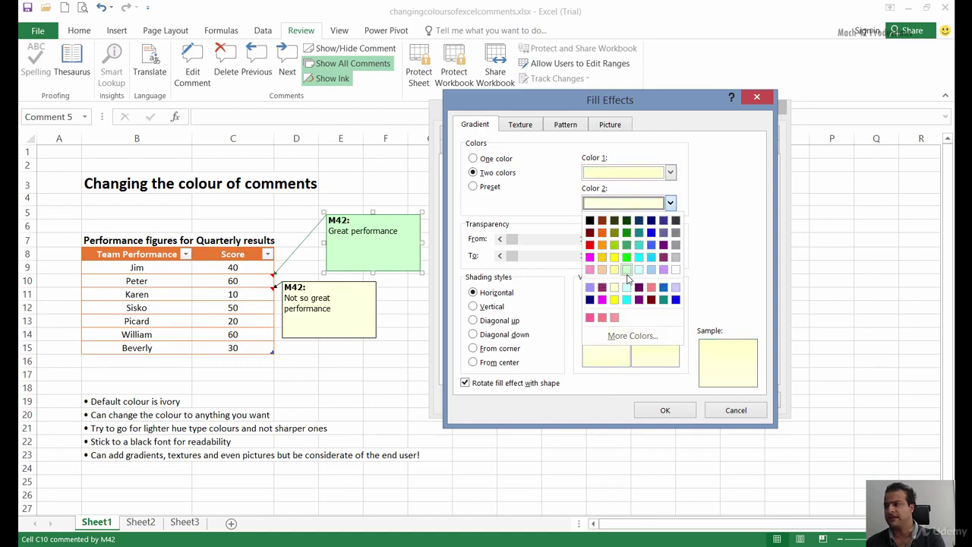
left_click(626, 269)
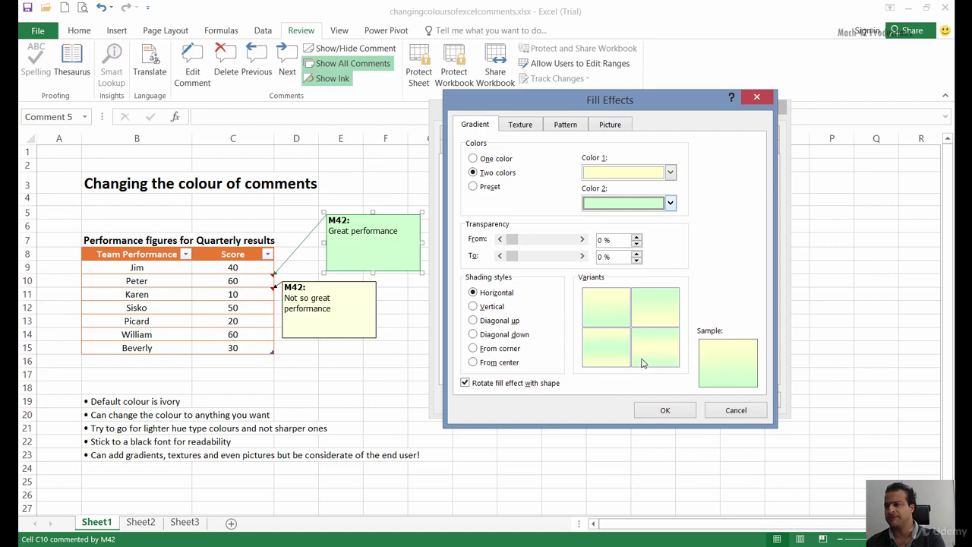
- Set the gradient's Color 2 to ivory and Color 1 to light green, and apply it to the comment
left_click(634, 204)
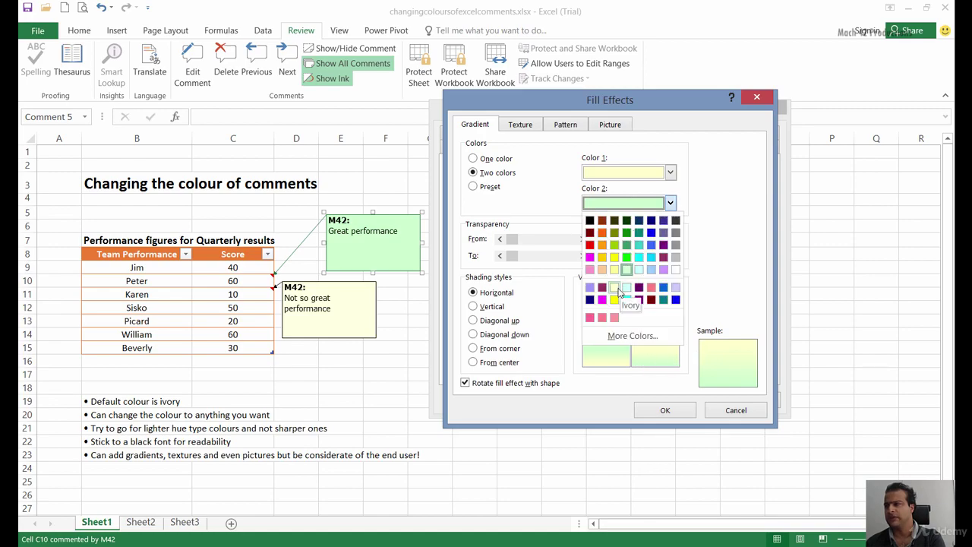
left_click(614, 287)
left_click(625, 175)
left_click(627, 240)
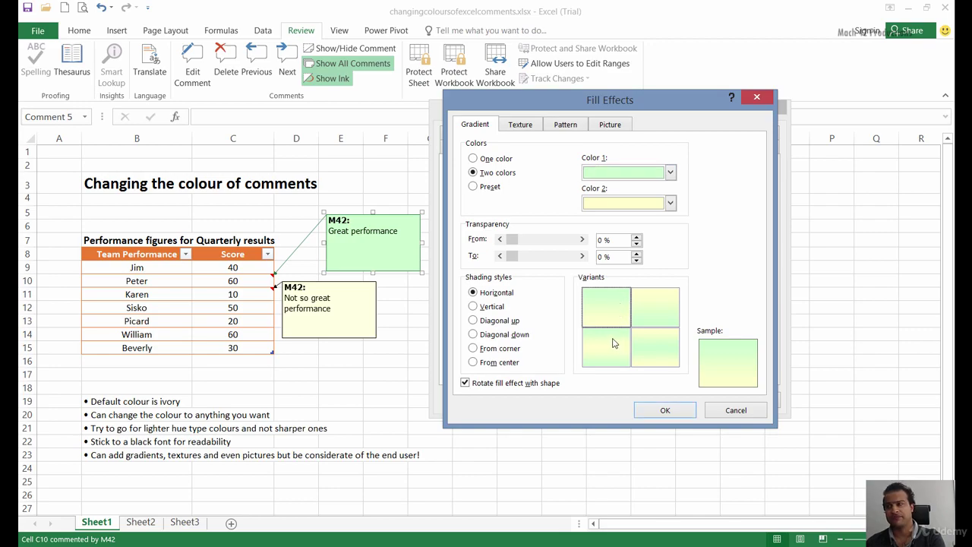
left_click(658, 413)
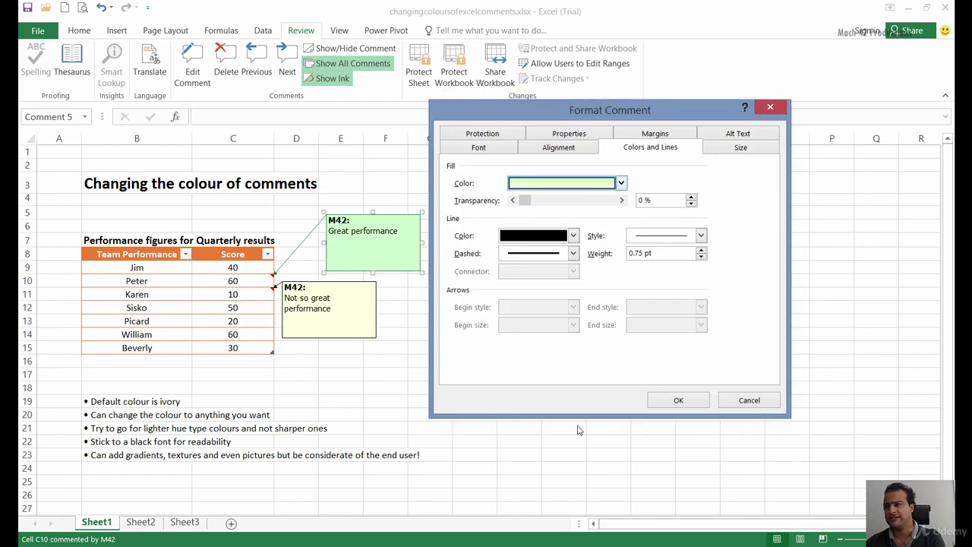
left_click(678, 405)
left_click(518, 376)
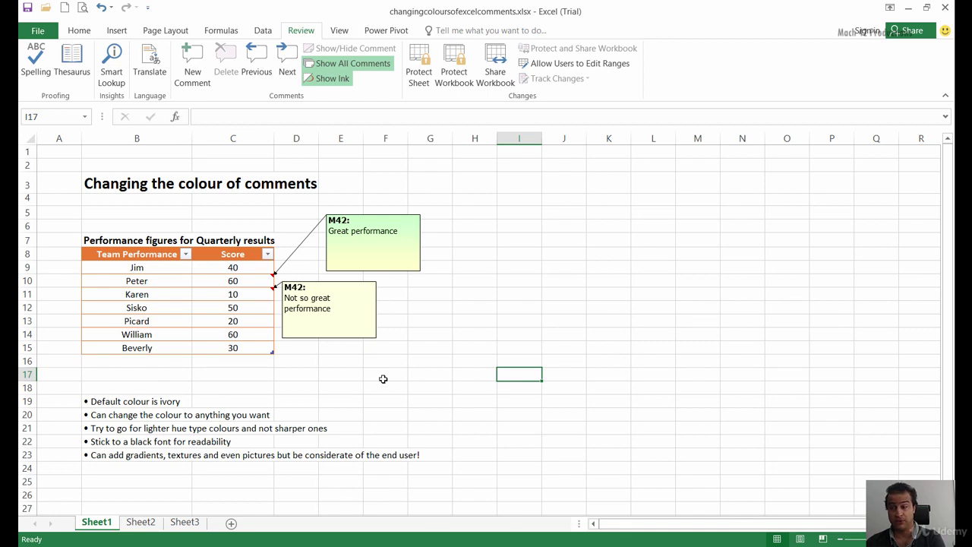
- Change the fill of the "Not so great performance" comment on cell C11 to a solid pinkish red
left_click(182, 297)
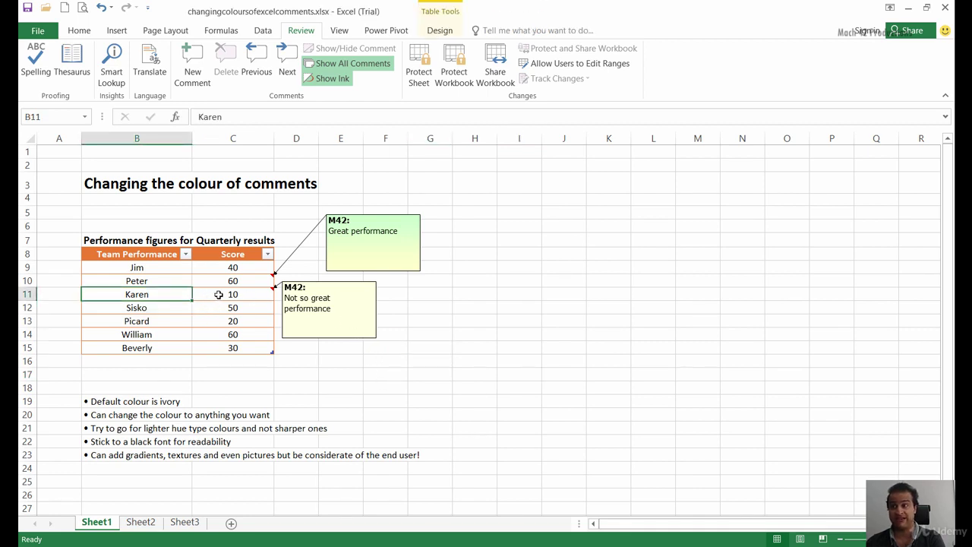
left_click(209, 296)
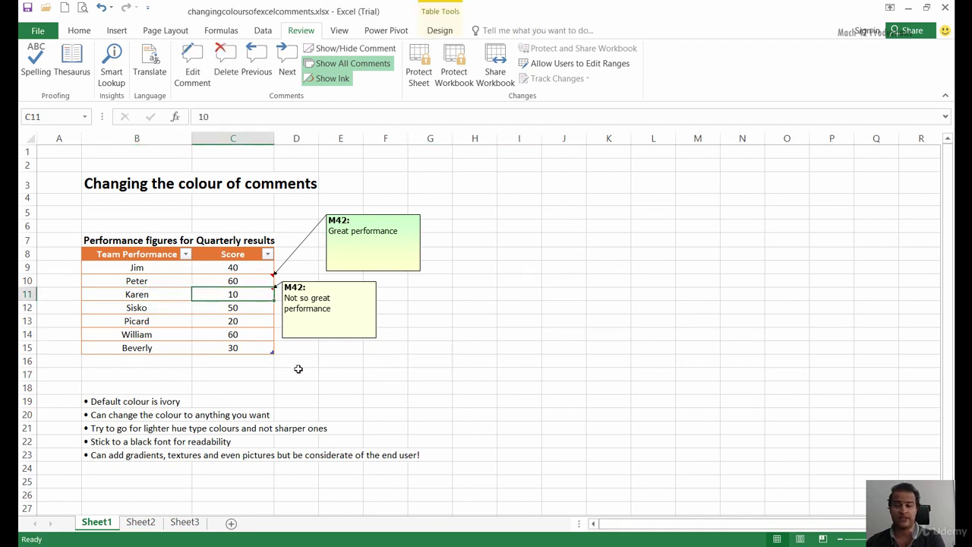
left_click(300, 342)
right_click(299, 341)
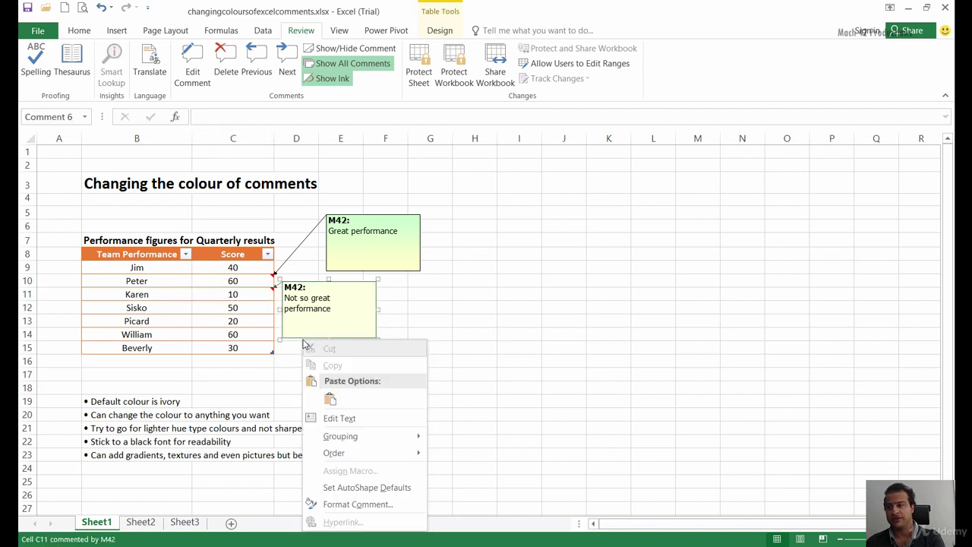
left_click(344, 505)
left_click(566, 183)
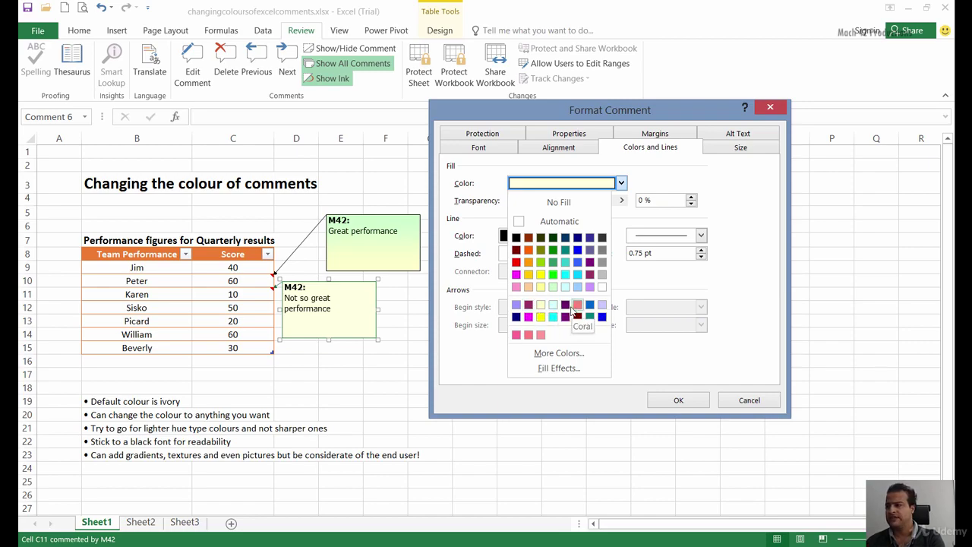
left_click(540, 335)
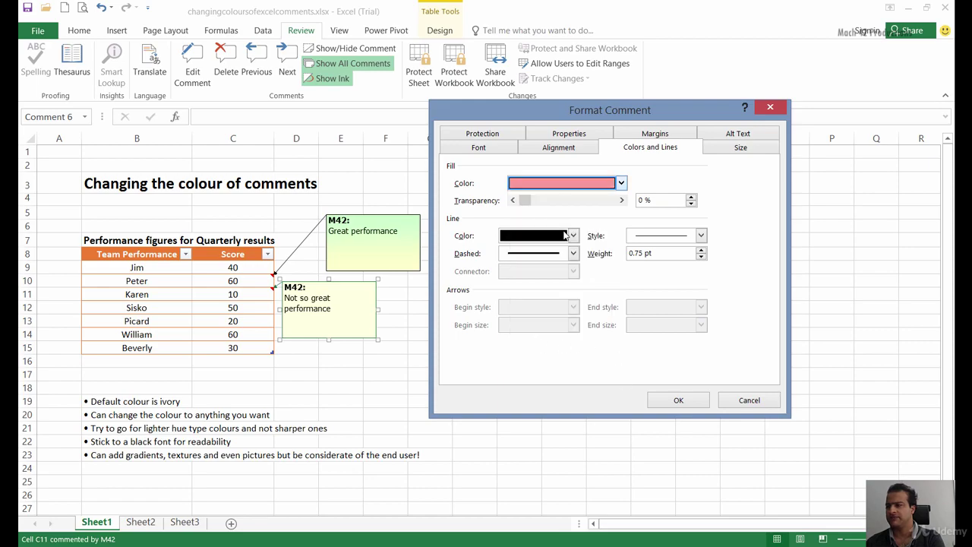
left_click(575, 183)
left_click(672, 388)
left_click(671, 402)
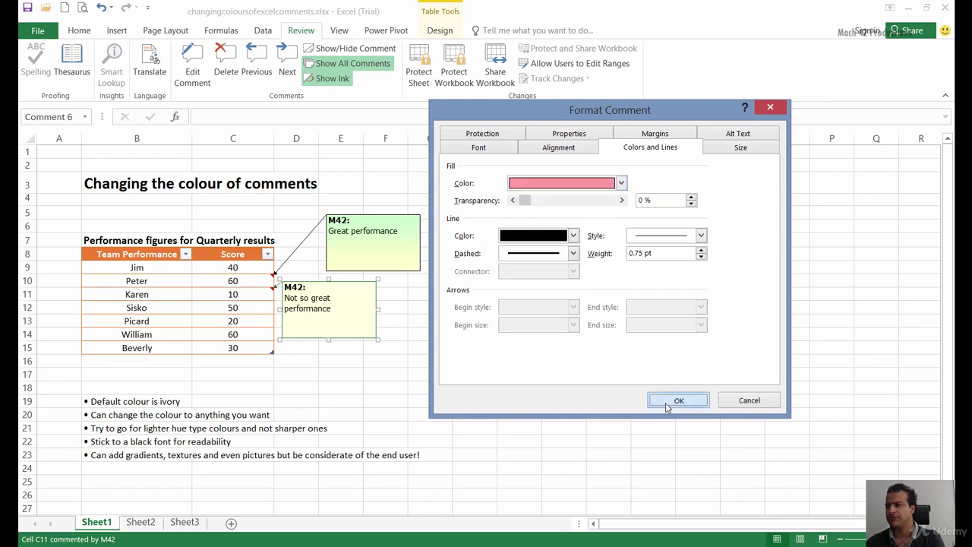
left_click(460, 350)
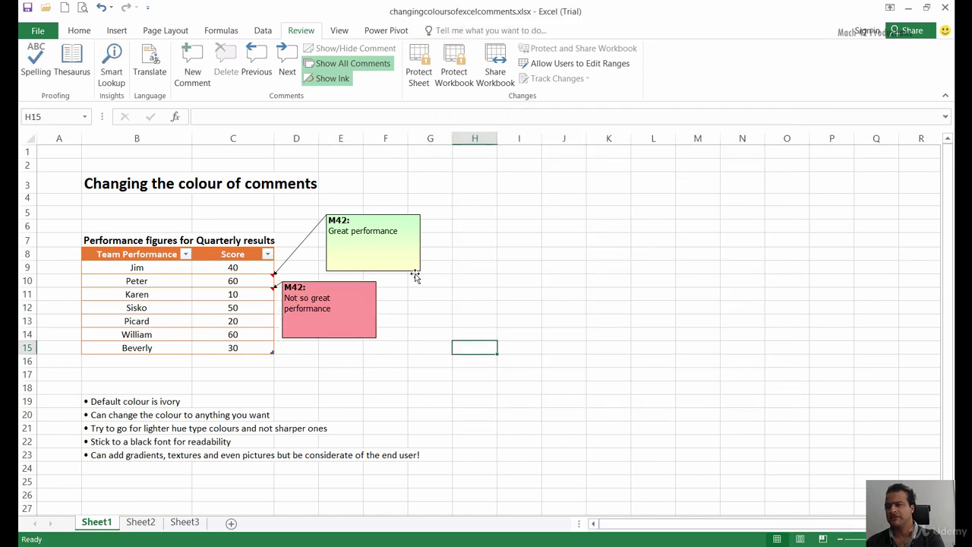
- Replace the gradient fill of the "Great performance" comment on cell C10 with solid light green
left_click(415, 273)
right_click(415, 272)
left_click(471, 438)
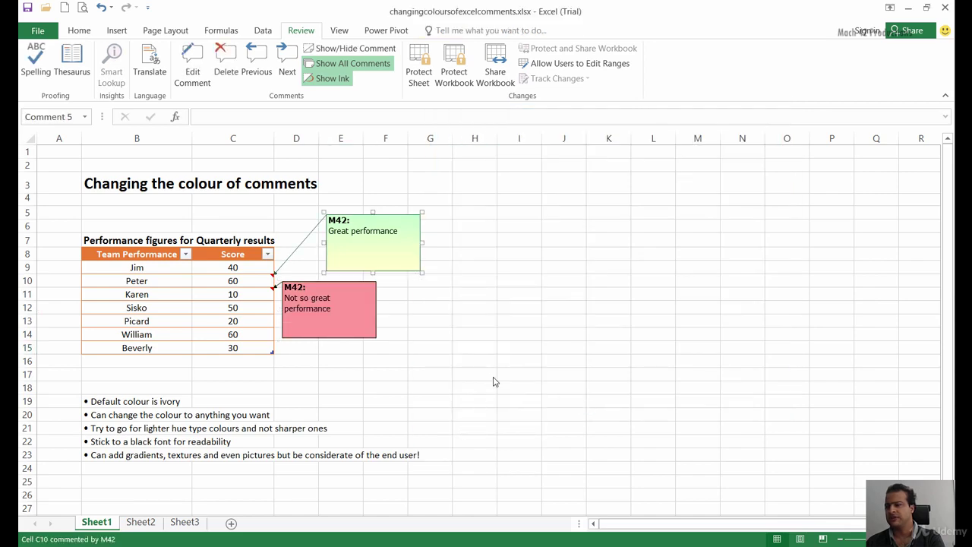
left_click(547, 186)
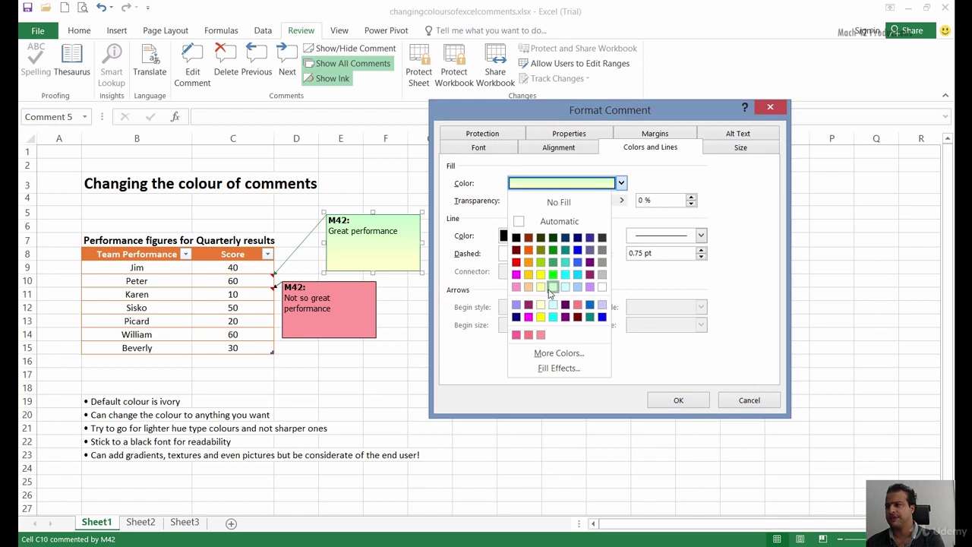
left_click(550, 290)
left_click(659, 407)
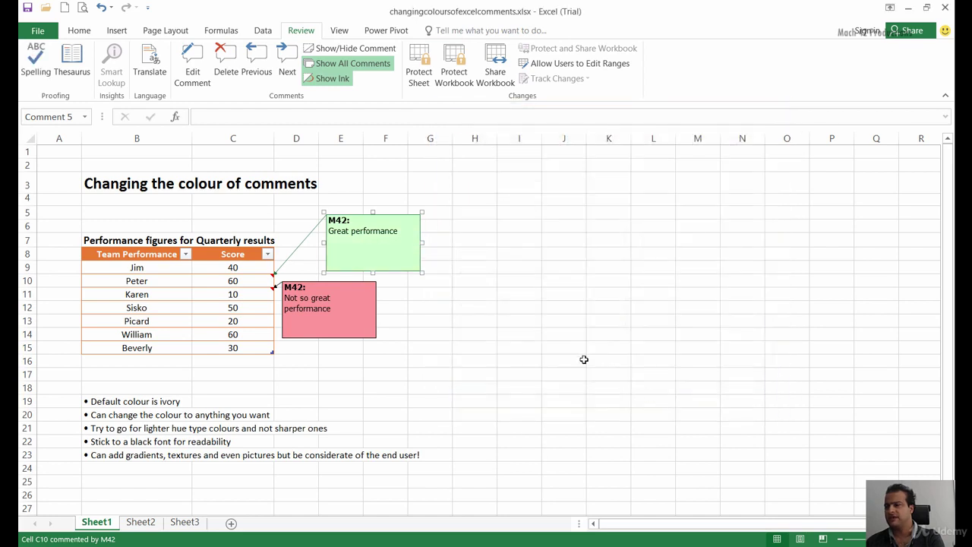
left_click(489, 333)
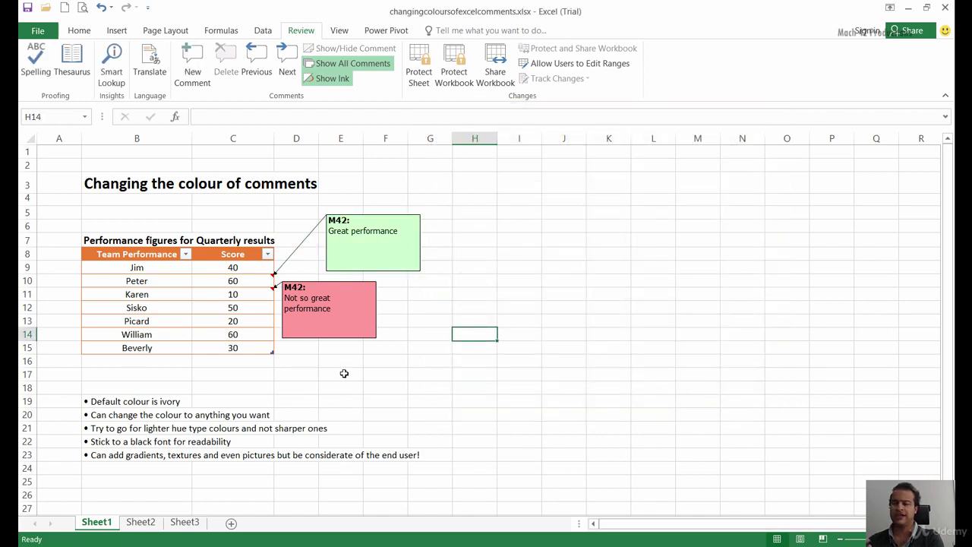